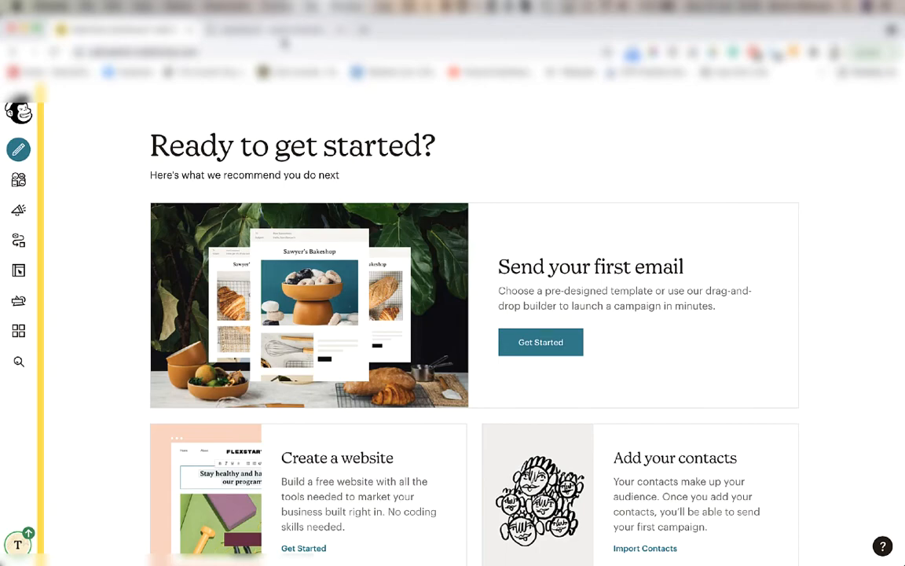
Switch to the WordPress dashboard, open WooCommerce's Mailchimp settings and start connecting an account.
left_click(256, 29)
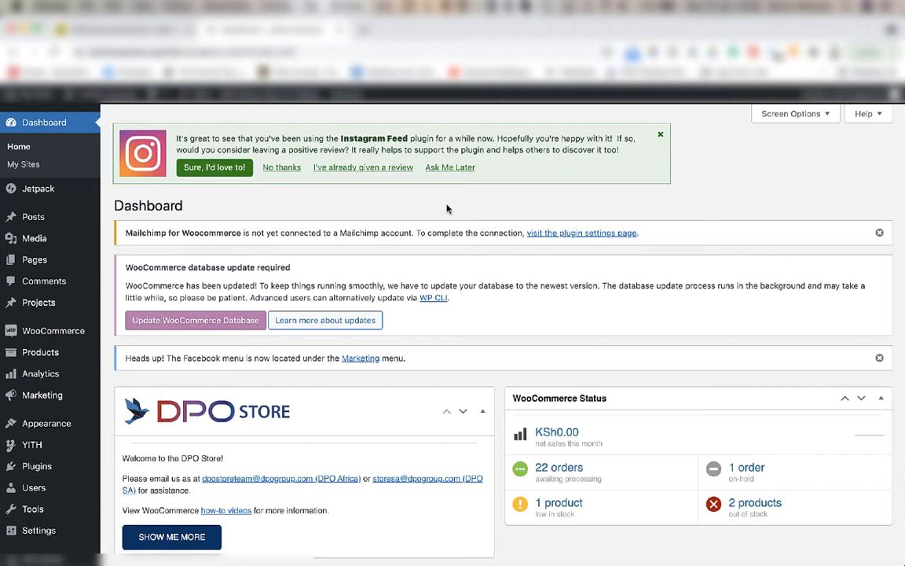
mouse_move(45, 332)
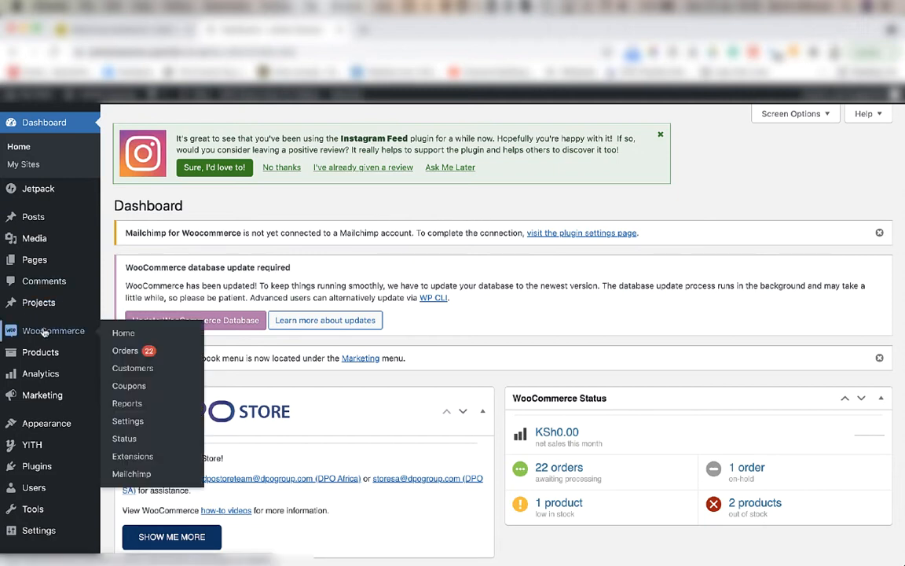
left_click(138, 475)
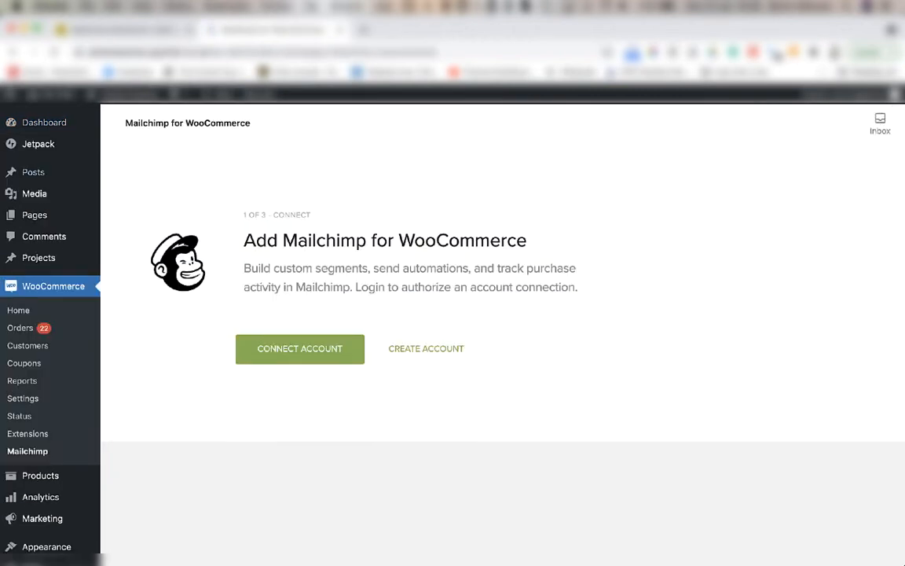
left_click(307, 351)
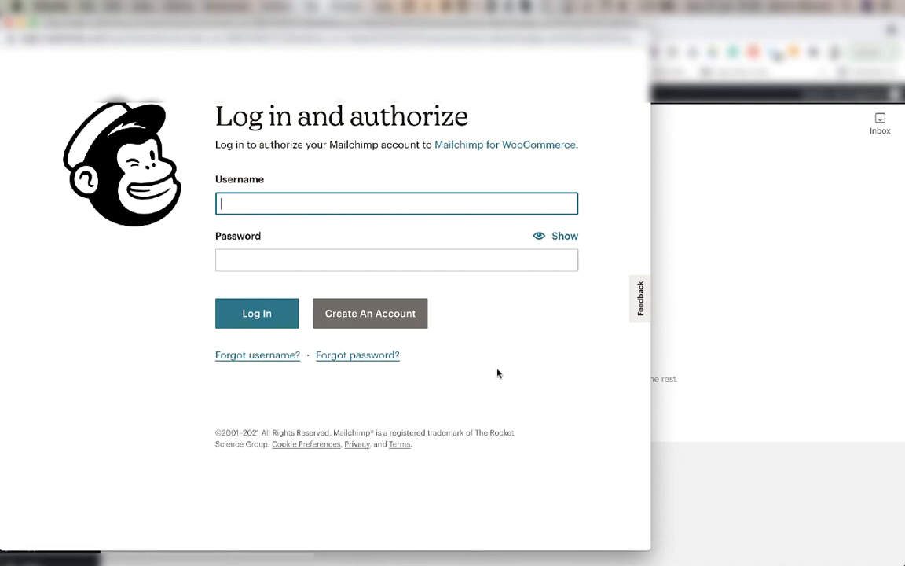
Log in with the Mailchimp username and account password, and allow Mailchimp for WooCommerce access to the account.
type("*******")
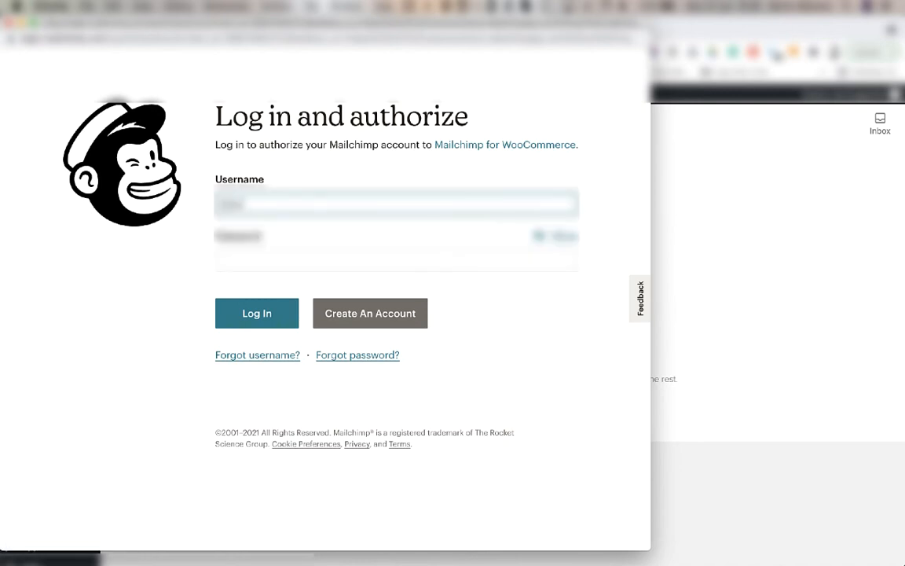
type("******")
key("Tab")
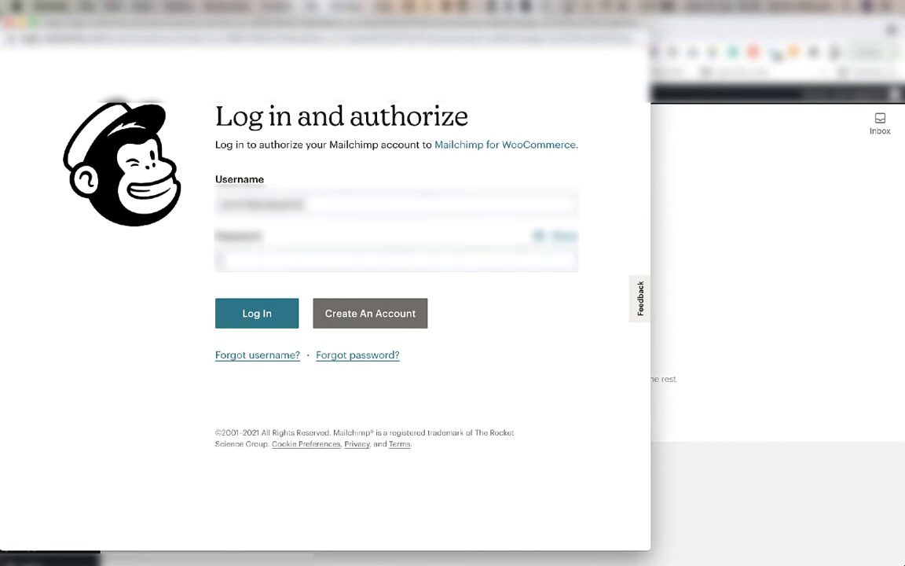
type("******")
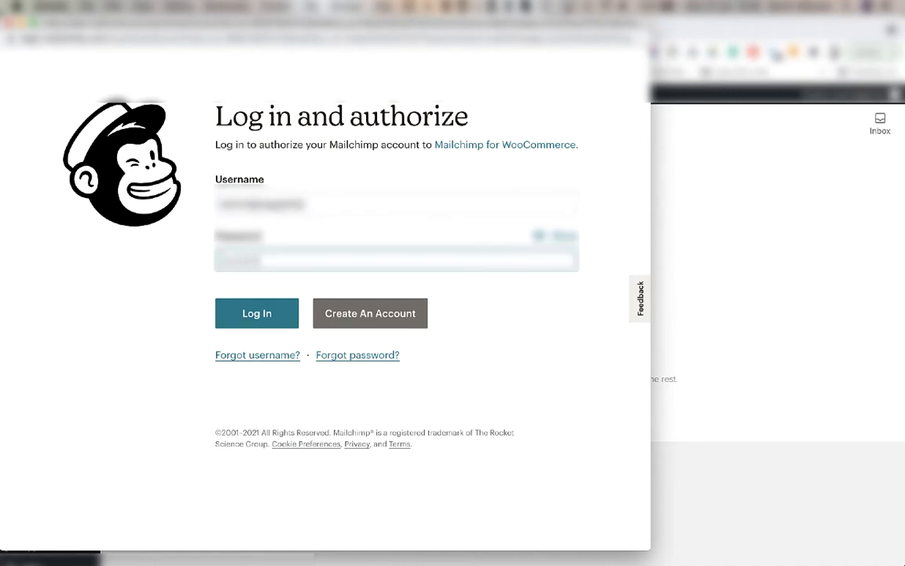
key("Return")
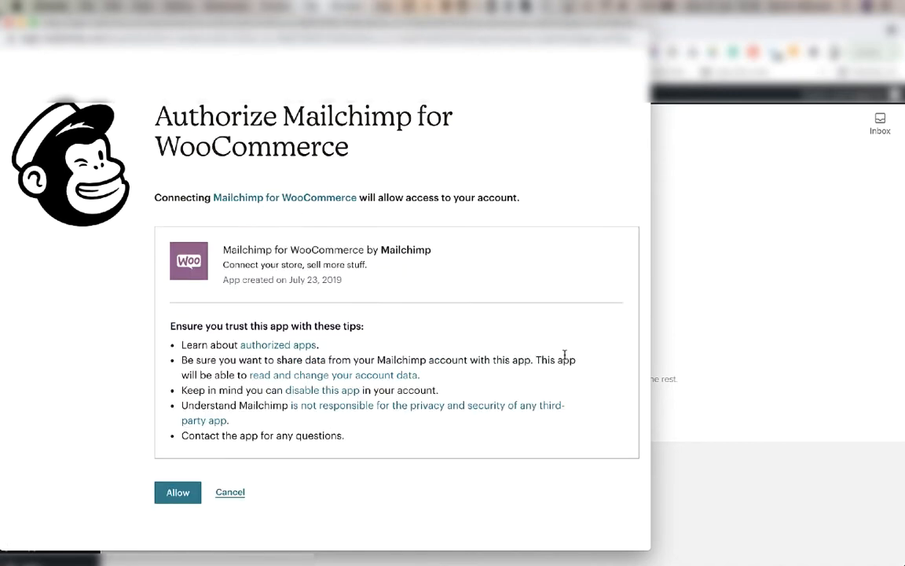
left_click(173, 498)
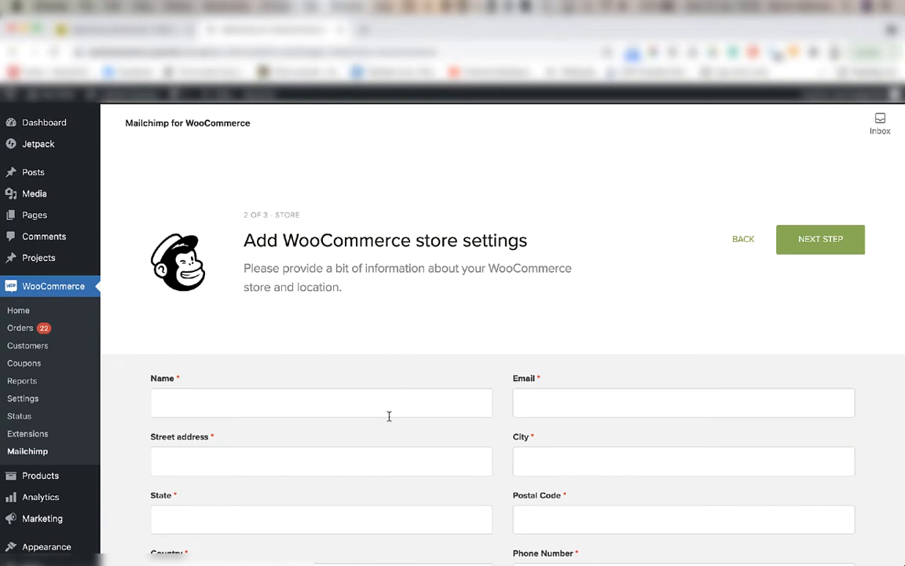
Fill in the store's name, email, street address, city, state, postal code and phone number, with Kenya as the country.
left_click(238, 402)
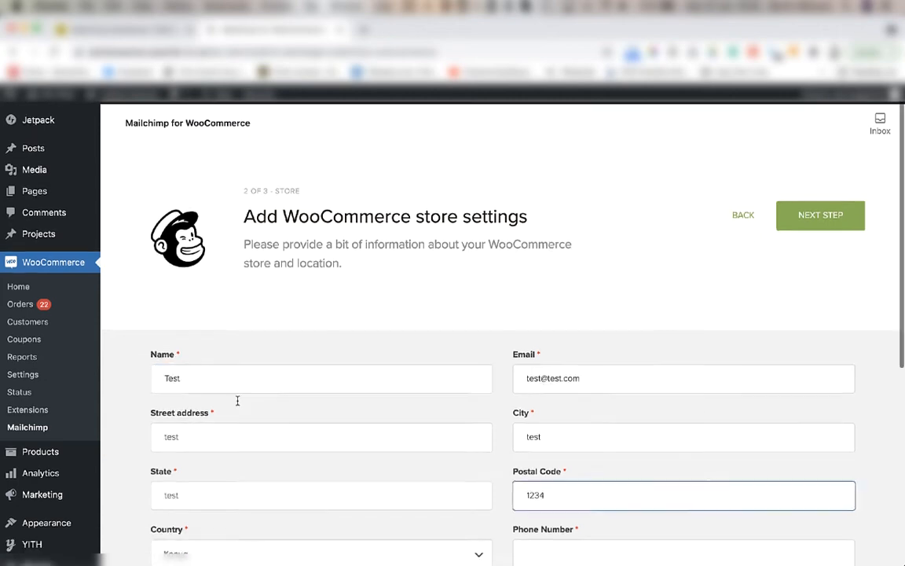
scroll(235, 400, "down", 5)
scroll(234, 378, "up", 1)
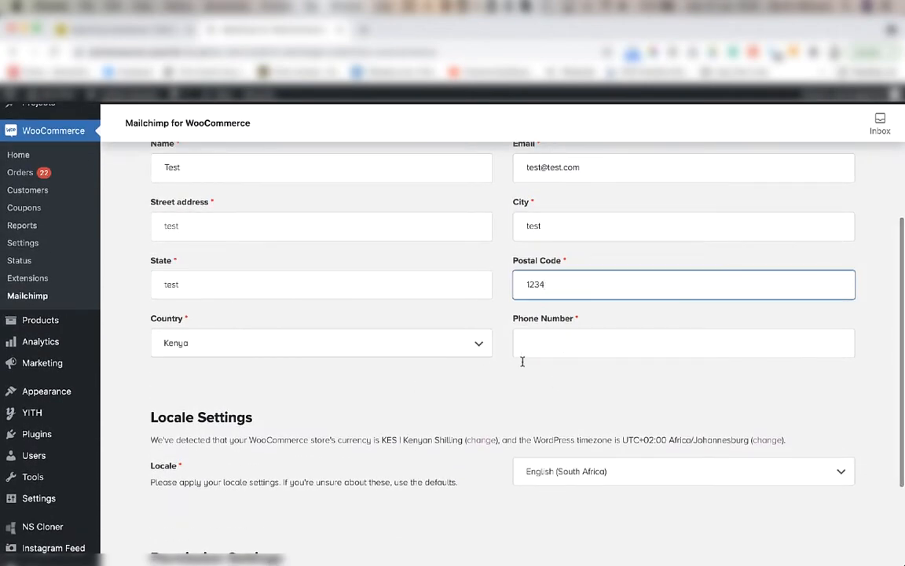
left_click(534, 343)
type("123456")
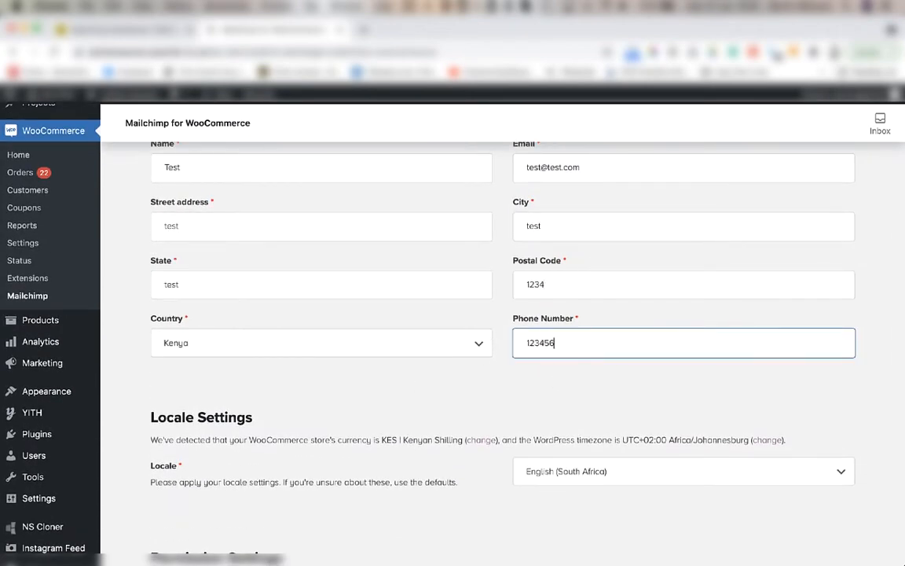
type("7890")
Check the detected store currency in the locale settings.
scroll(482, 495, "down", 3)
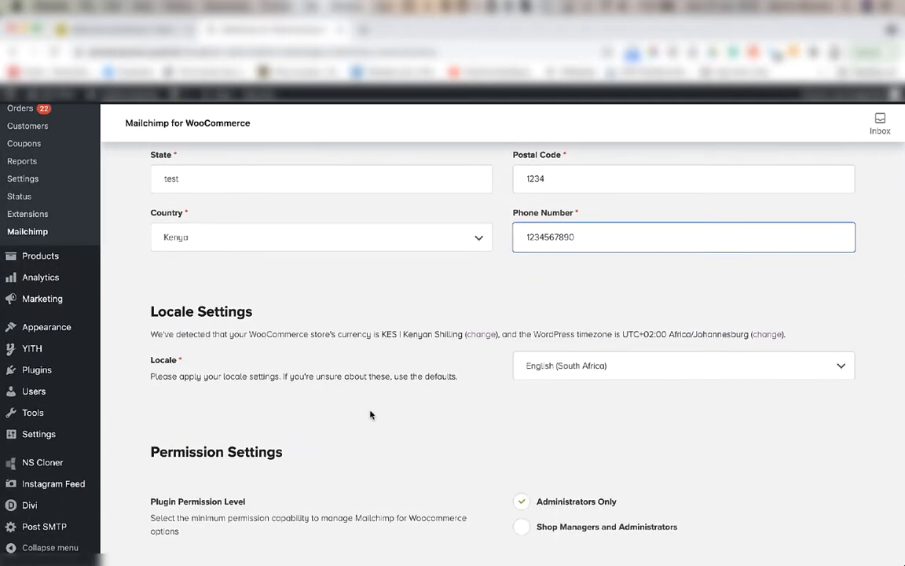
left_click_drag(381, 334, 462, 332)
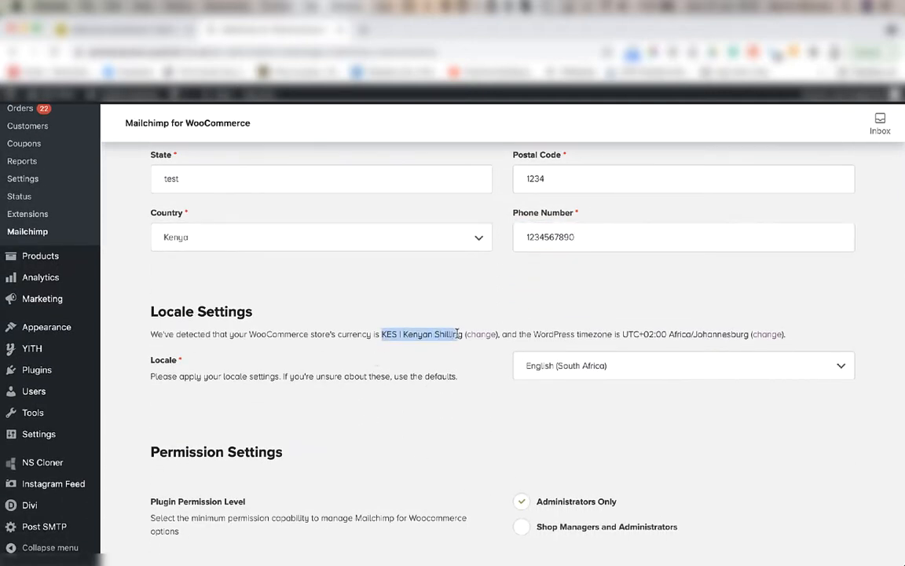
scroll(475, 389, "down", 1)
left_click(476, 389)
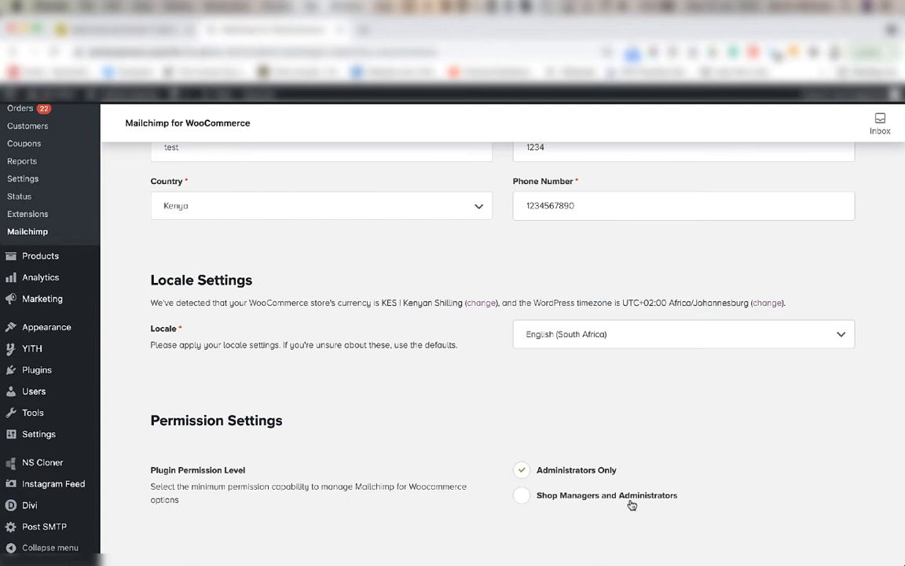
Set the plugin permission level to Shop Managers and Administrators and continue to the audience settings.
left_click(521, 494)
scroll(475, 453, "up", 5)
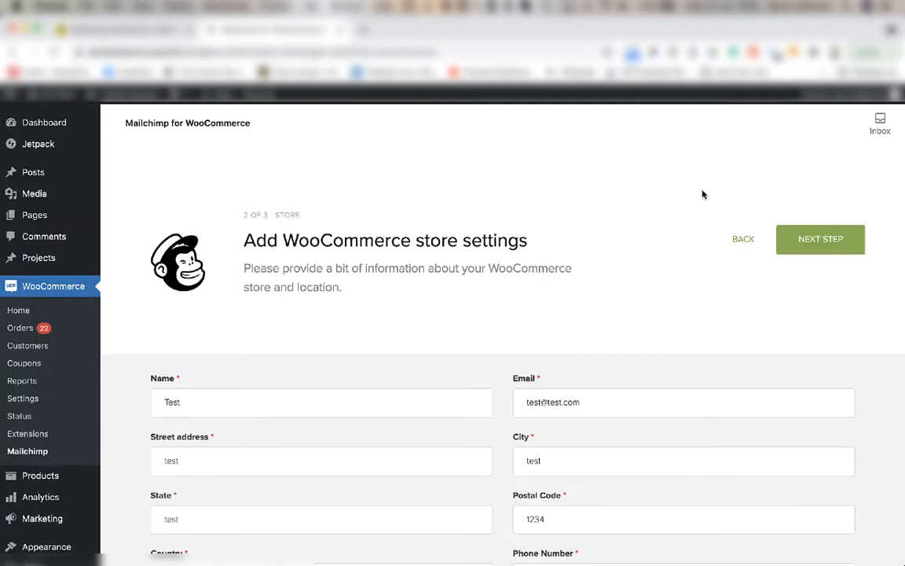
left_click(834, 257)
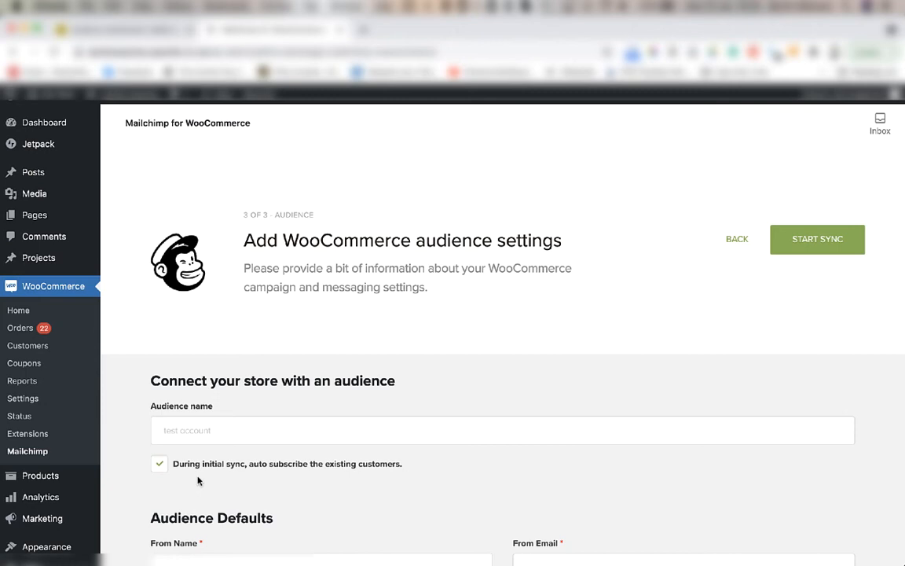
Turn off auto-subscribing existing customers during the initial sync.
left_click(158, 464)
left_click(159, 463)
scroll(277, 376, "down", 1)
scroll(277, 376, "down", 4)
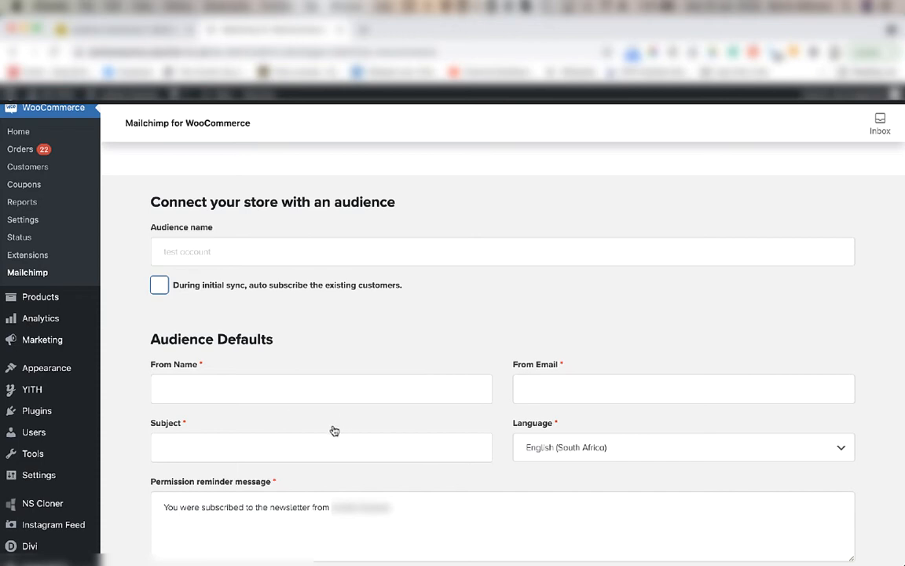
Set the audience's From Name to "Test store" and enter the sender's email address.
left_click(247, 387)
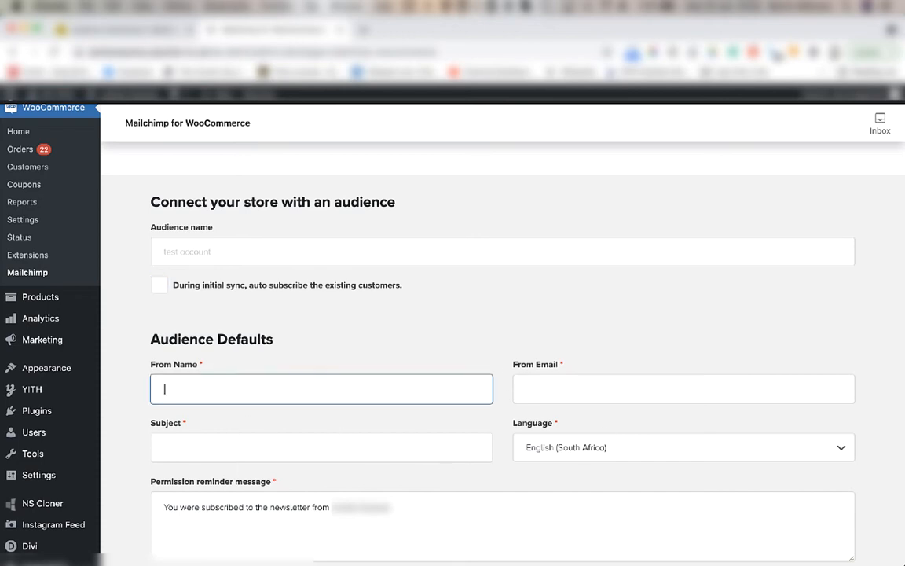
type("Test store")
key("Tab")
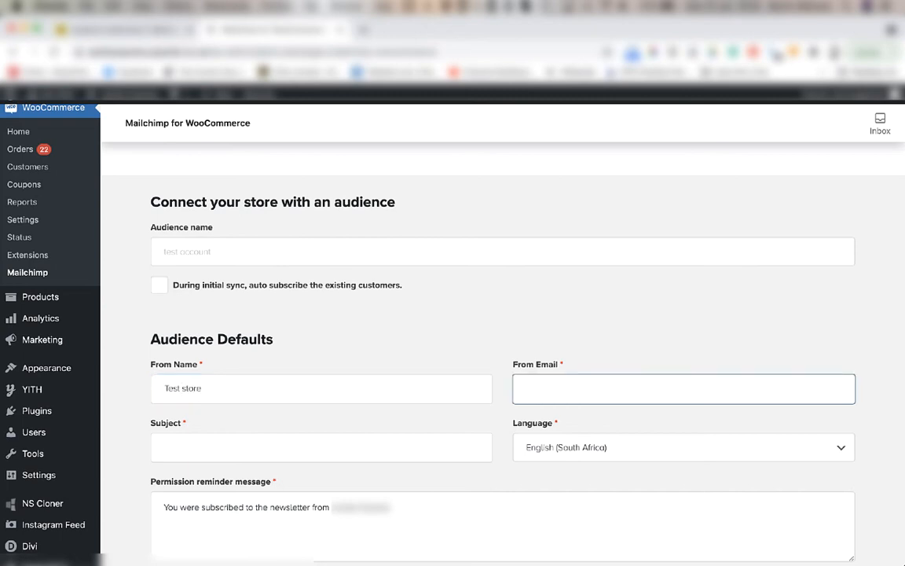
type("test@test.com")
key("Tab")
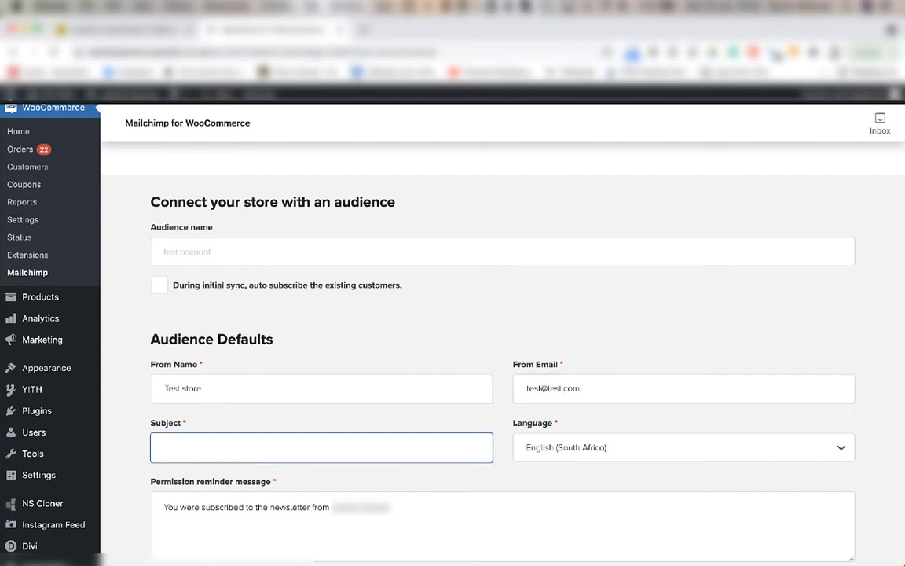
Set the audience's default subject to "Test newsletter".
key("Tab")
left_click(267, 444)
type("Test news")
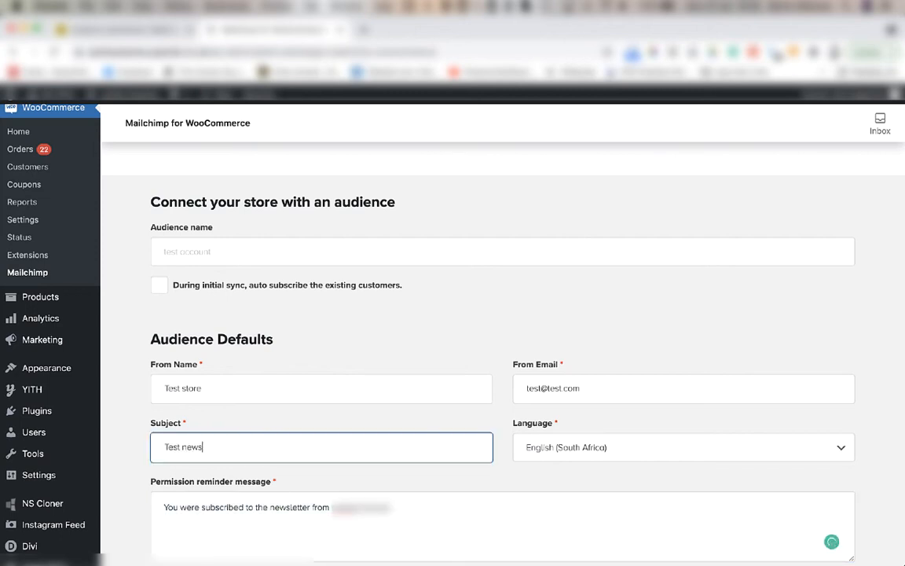
type("letter")
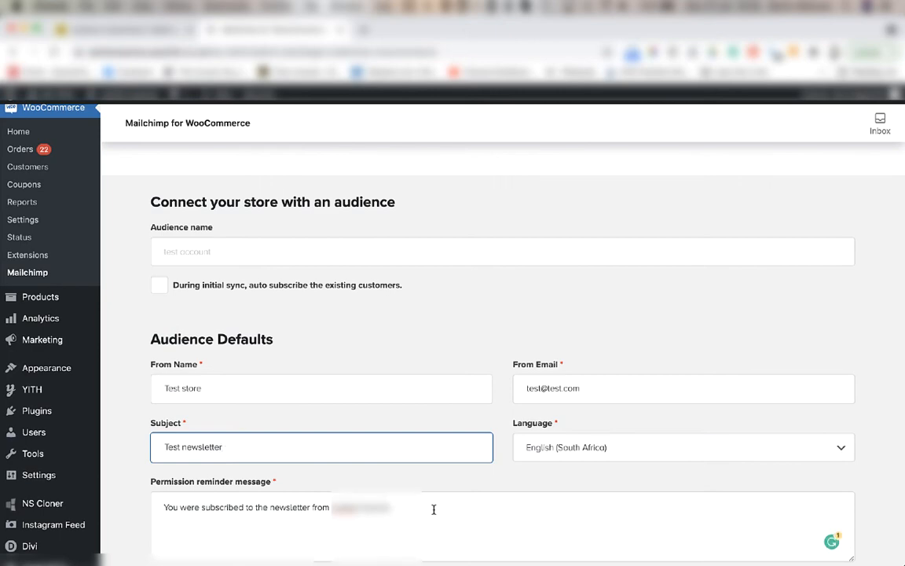
Try the visible unchecked and hidden unchecked options for the newsletter opt-in checkbox, and return it to Visible, checked by default.
scroll(433, 510, "up", 1)
scroll(433, 509, "down", 6)
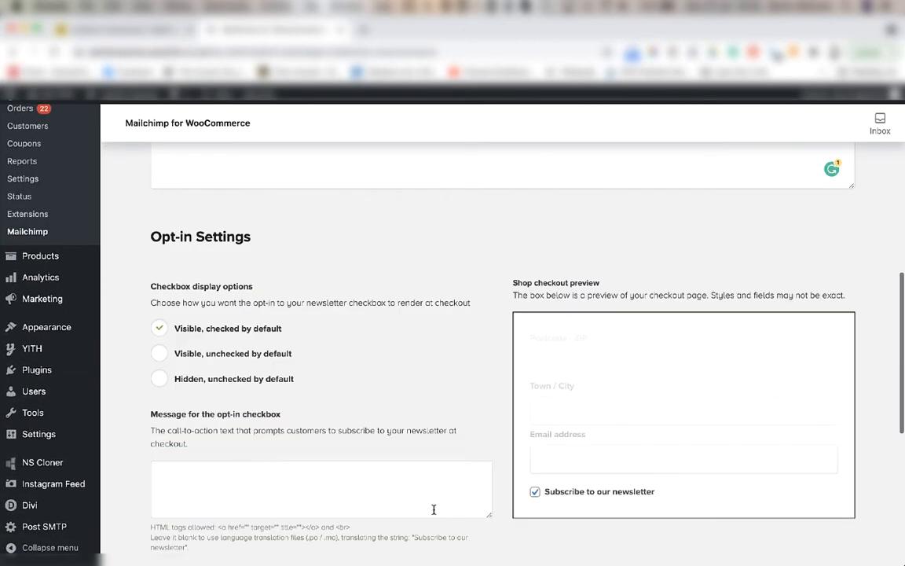
scroll(325, 298, "down", 1)
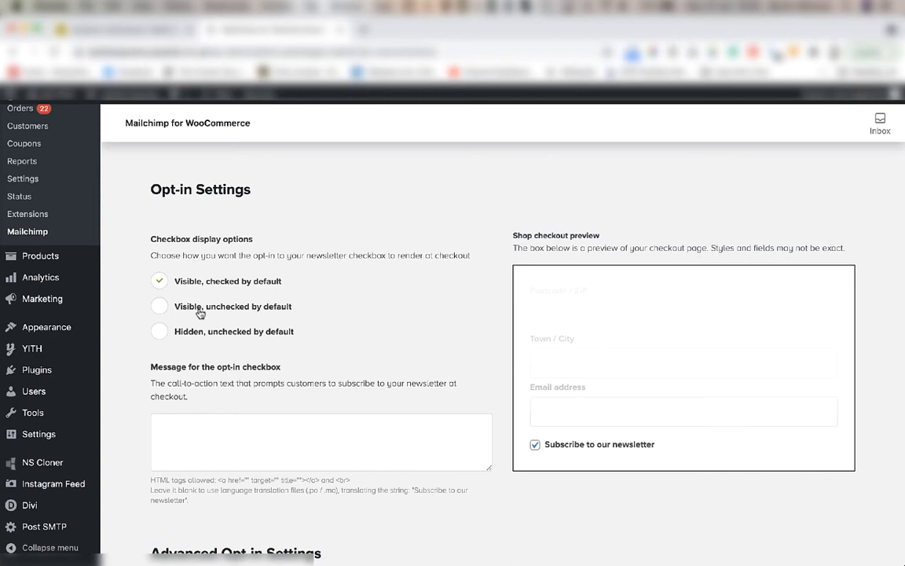
left_click(158, 307)
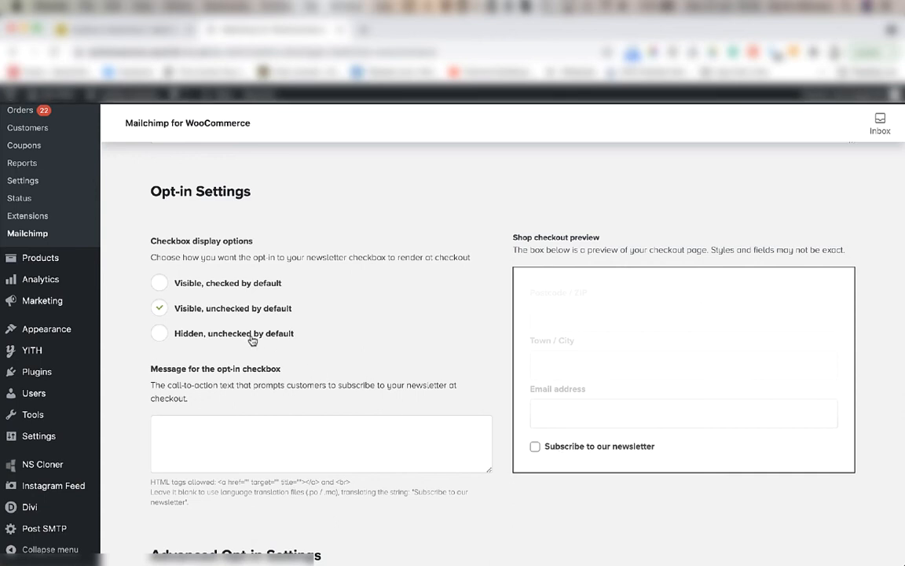
left_click(158, 333)
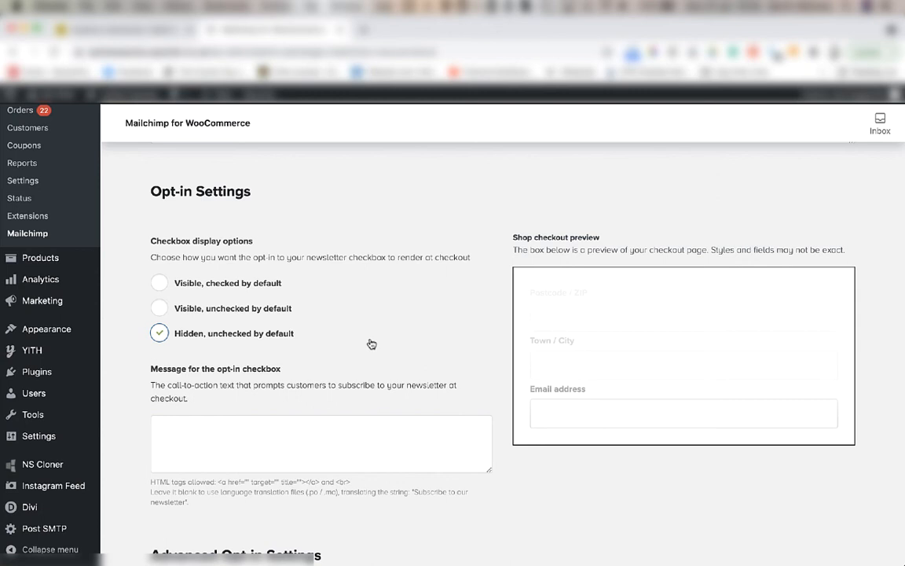
left_click(160, 285)
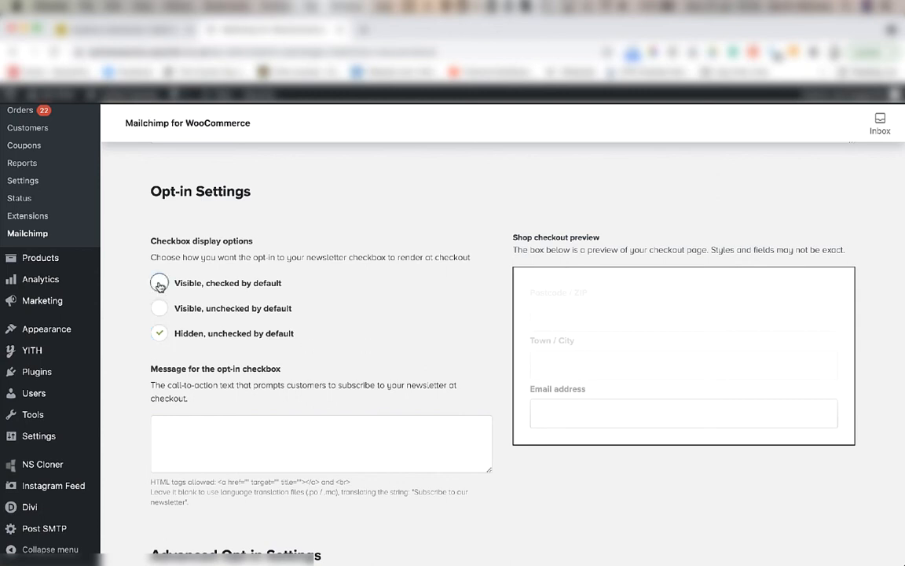
Set the message for the opt-in checkbox to "This is a test message".
left_click(315, 450)
type("This is a test")
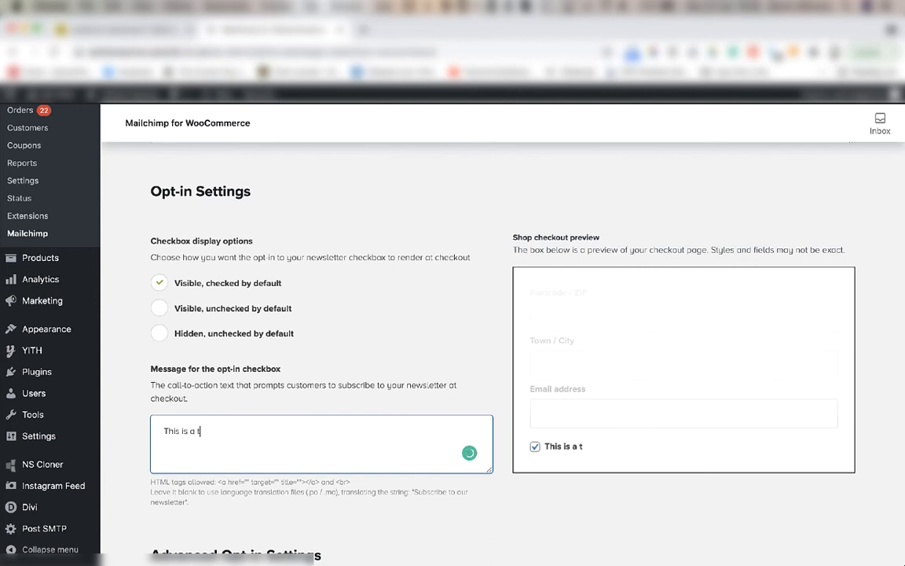
type(" message")
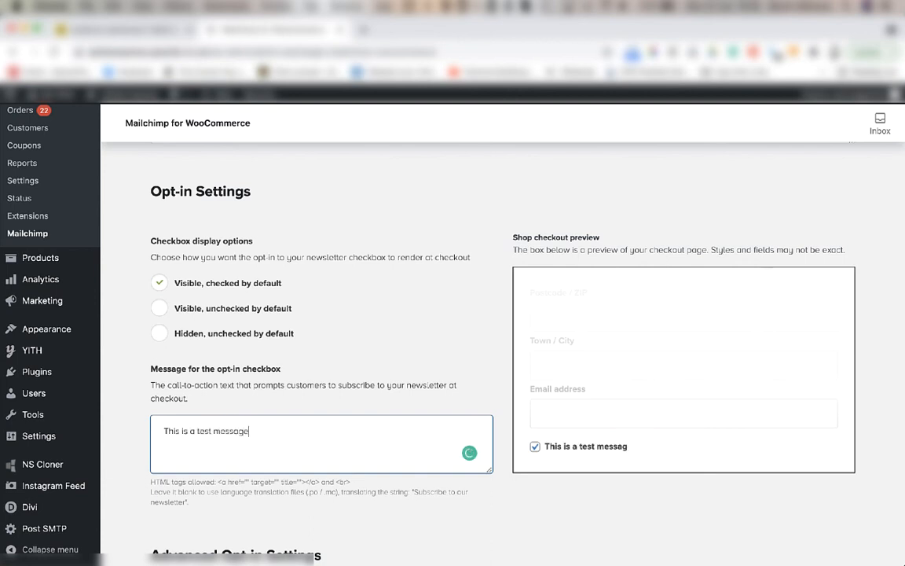
left_click(160, 285)
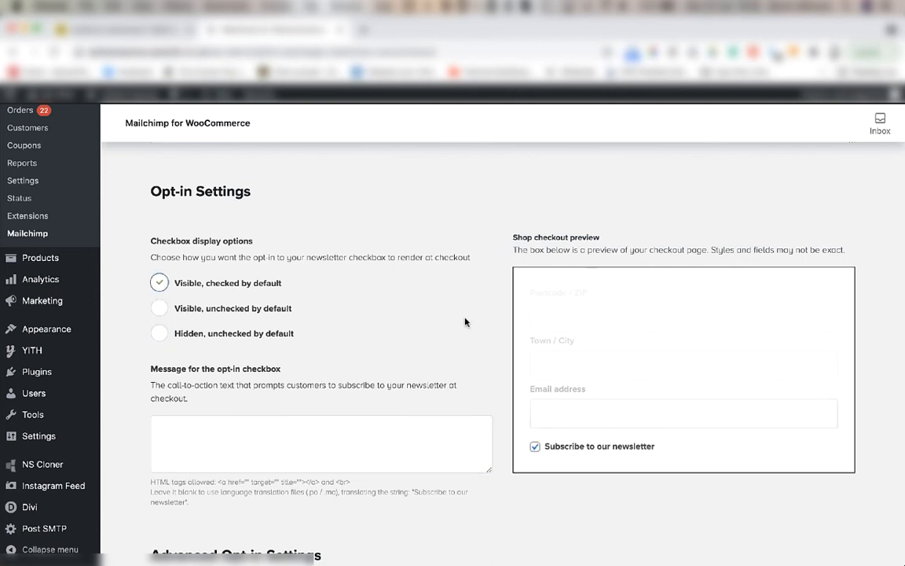
left_click(315, 450)
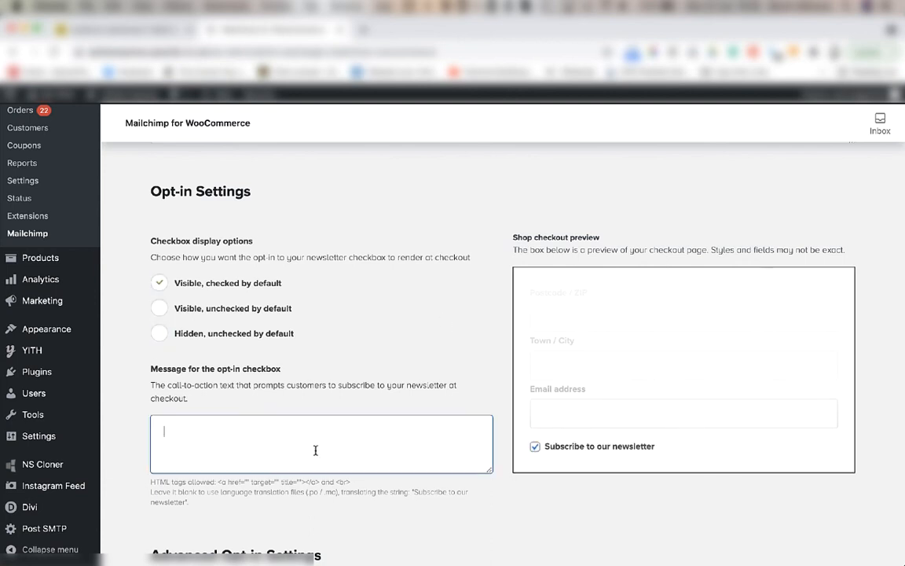
type("This is a t")
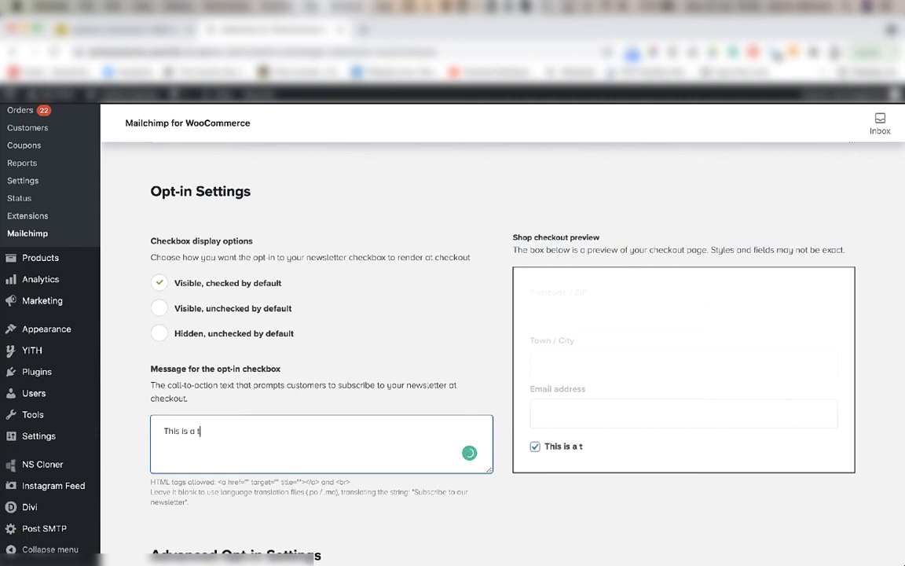
type("est message")
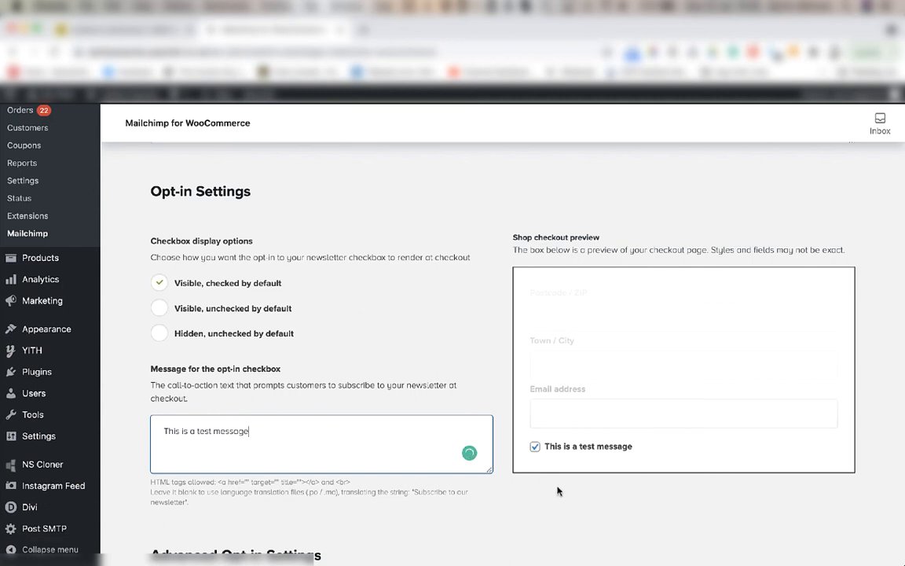
Examine the form action that sets the opt-in checkbox position, along with the subscriber tag and product image size settings.
scroll(318, 445, "down", 5)
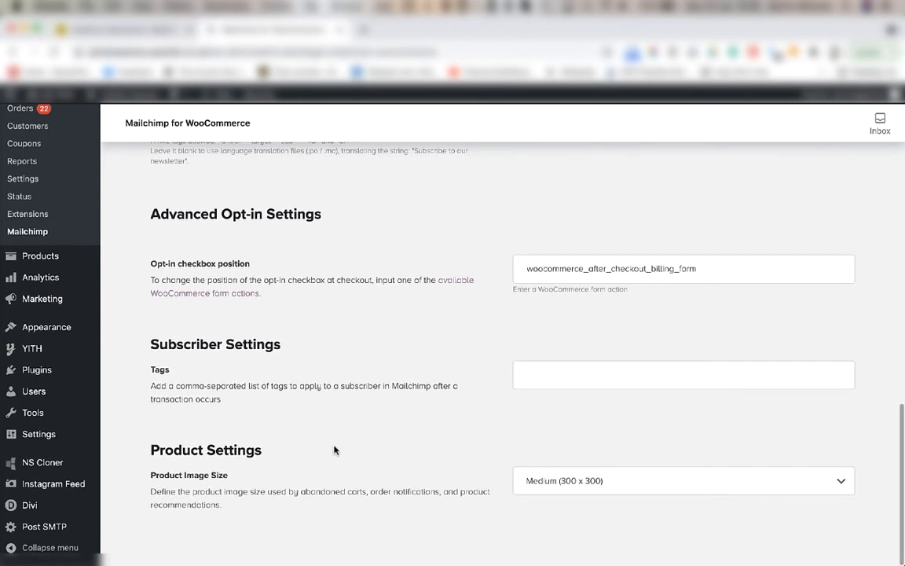
left_click(553, 269)
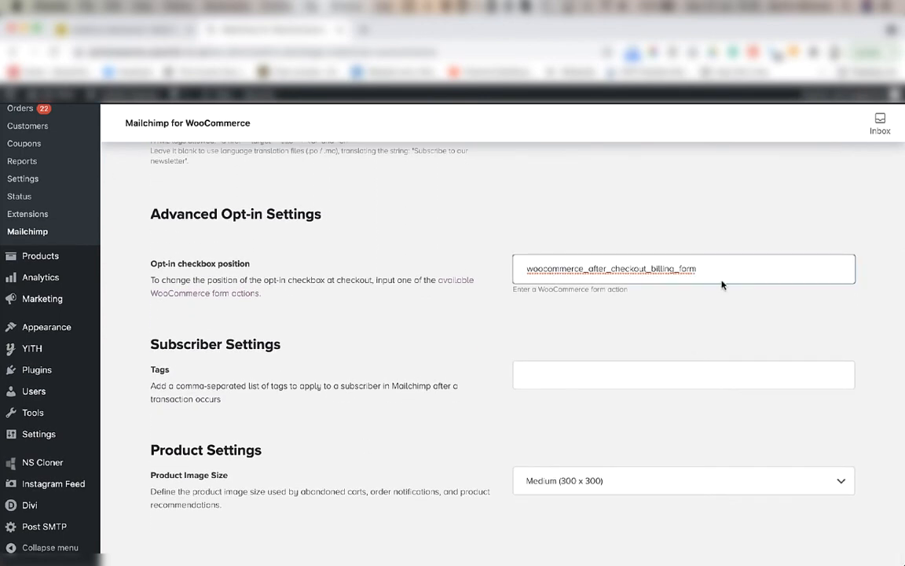
left_click_drag(697, 271, 524, 269)
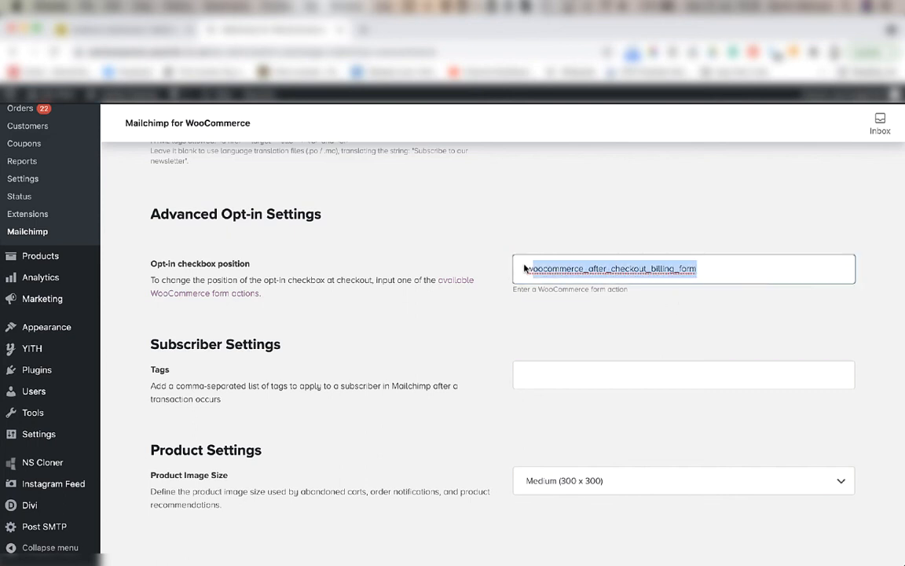
left_click(499, 335)
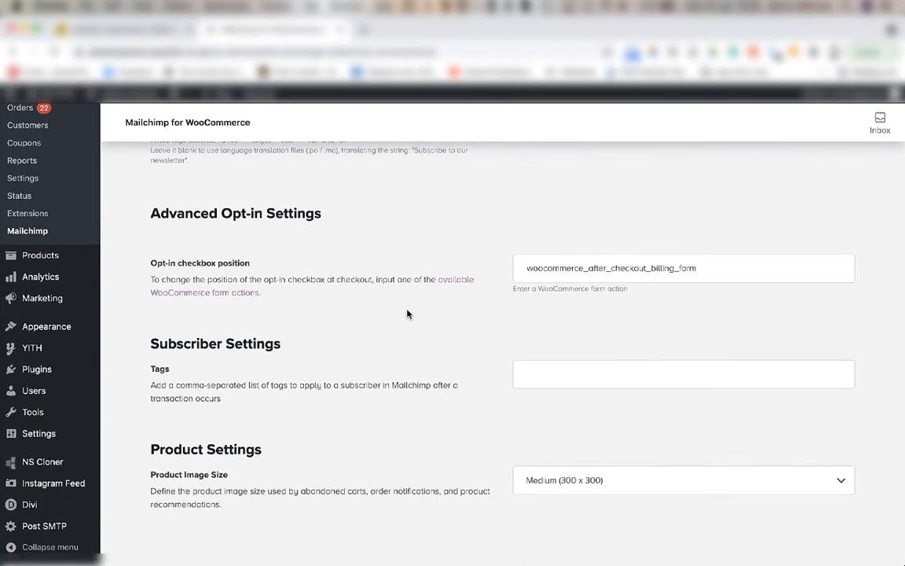
Start the sync between the WooCommerce store and the Mailchimp audience, and review the communication and store disconnection settings.
scroll(408, 439, "up", 15)
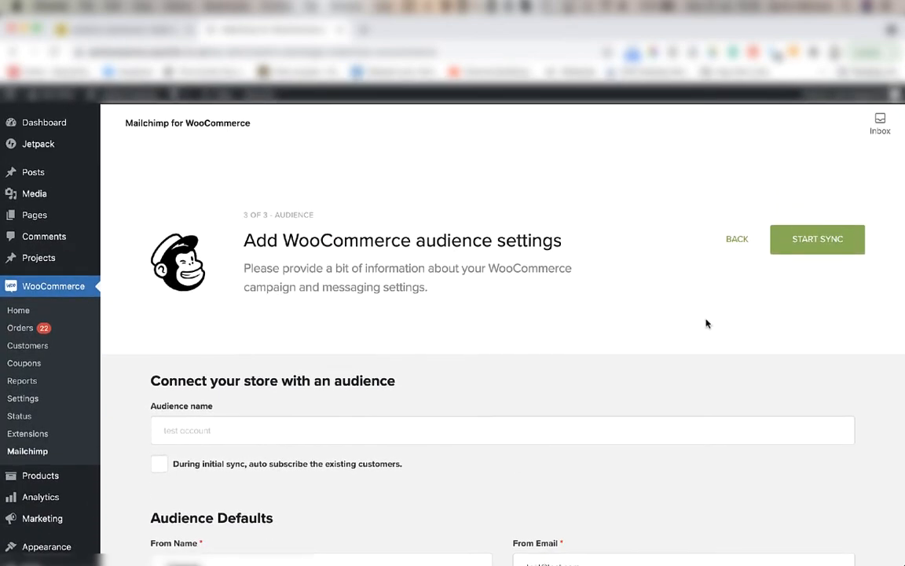
left_click(829, 252)
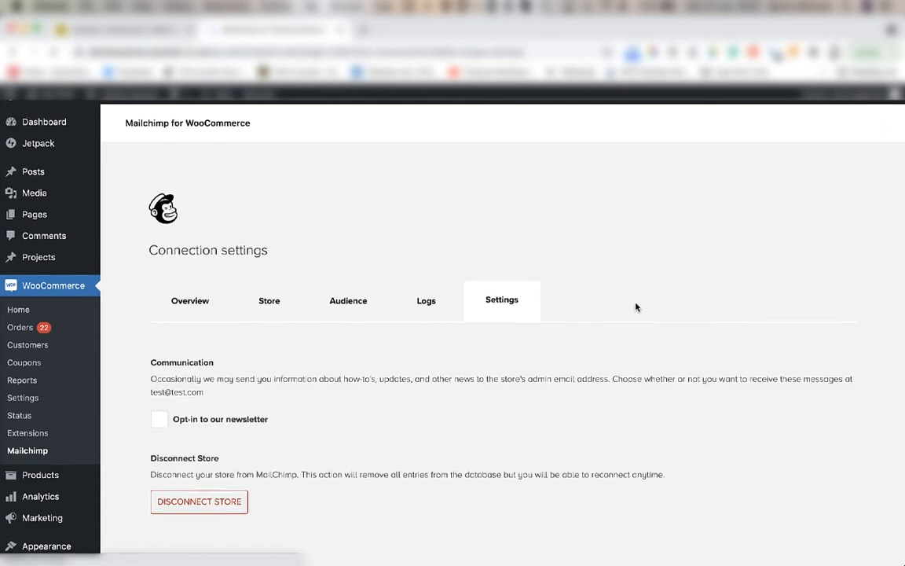
scroll(637, 306, "down", 3)
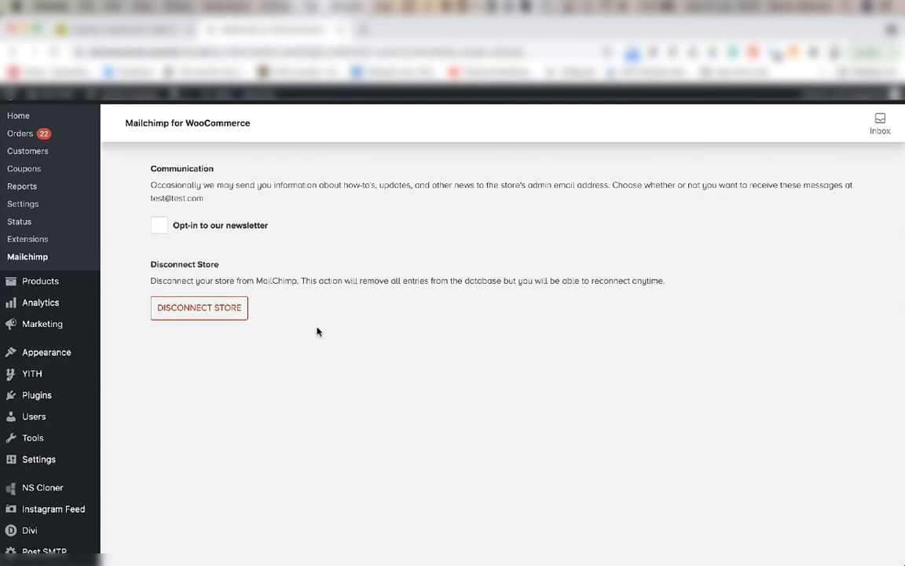
scroll(317, 331, "up", 3)
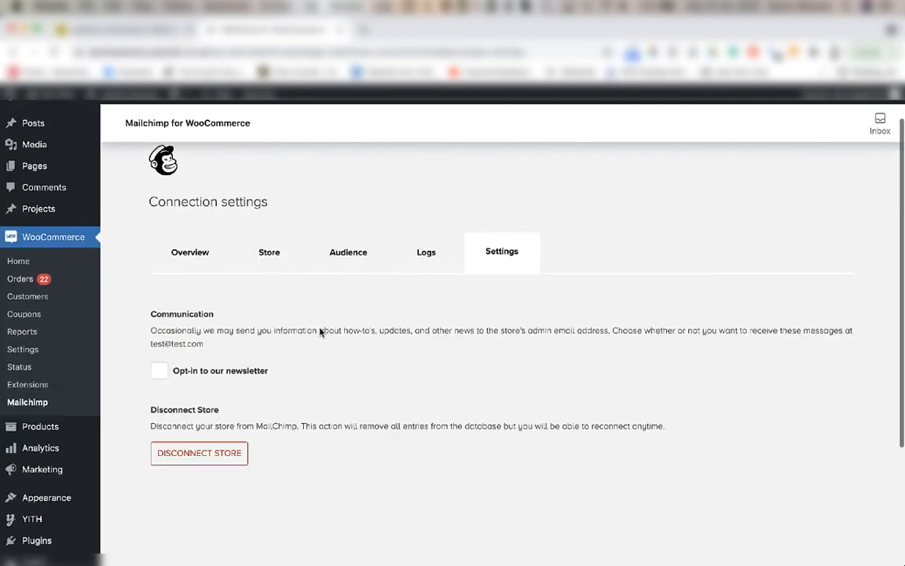